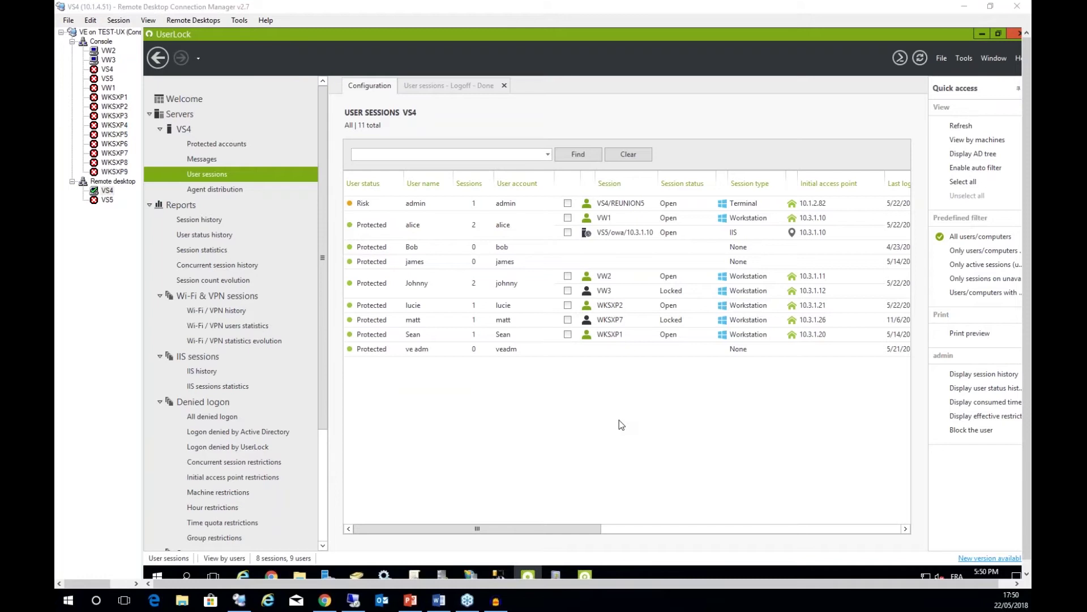
- Limit the last listed protected account on VS4 to 1 concurrent workstation session and save its properties
{"action": "left_click", "coordinate": [592, 426]}
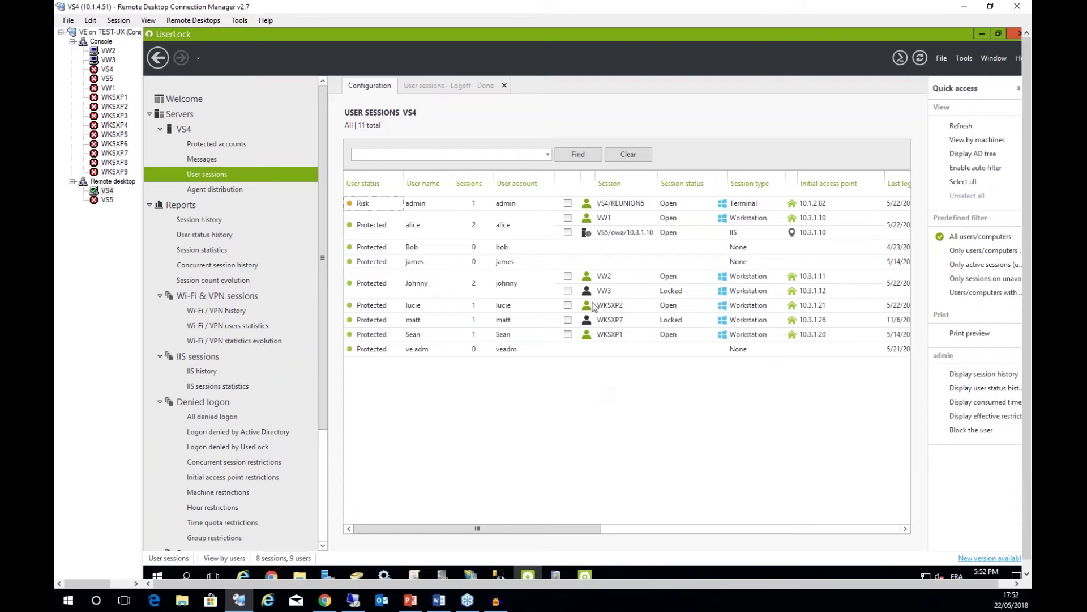
{"action": "left_click", "coordinate": [236, 144]}
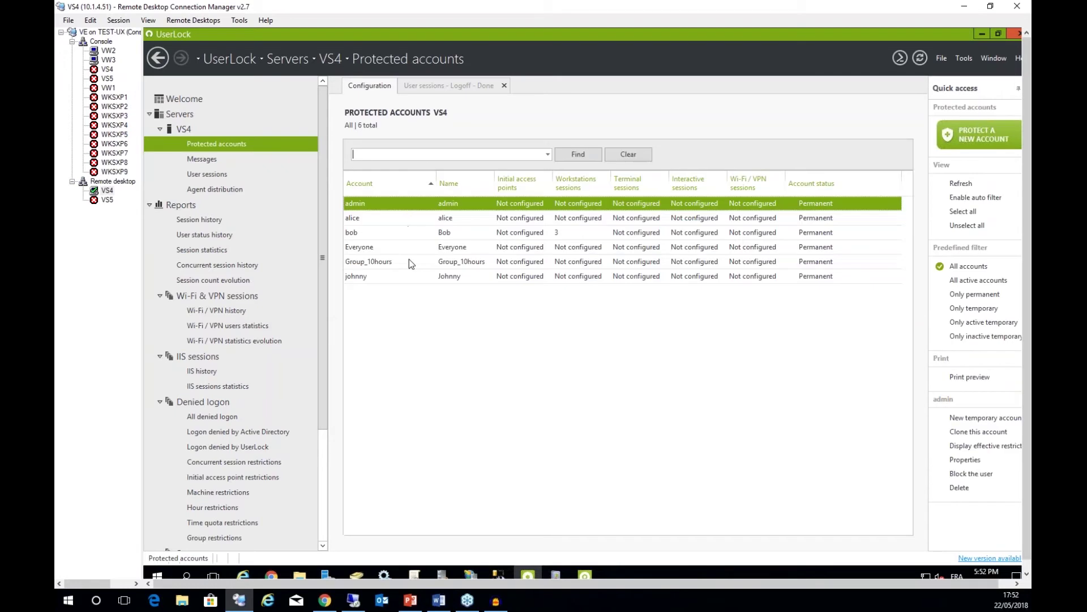
{"action": "left_click", "coordinate": [403, 280]}
{"action": "double_click", "coordinate": [402, 281]}
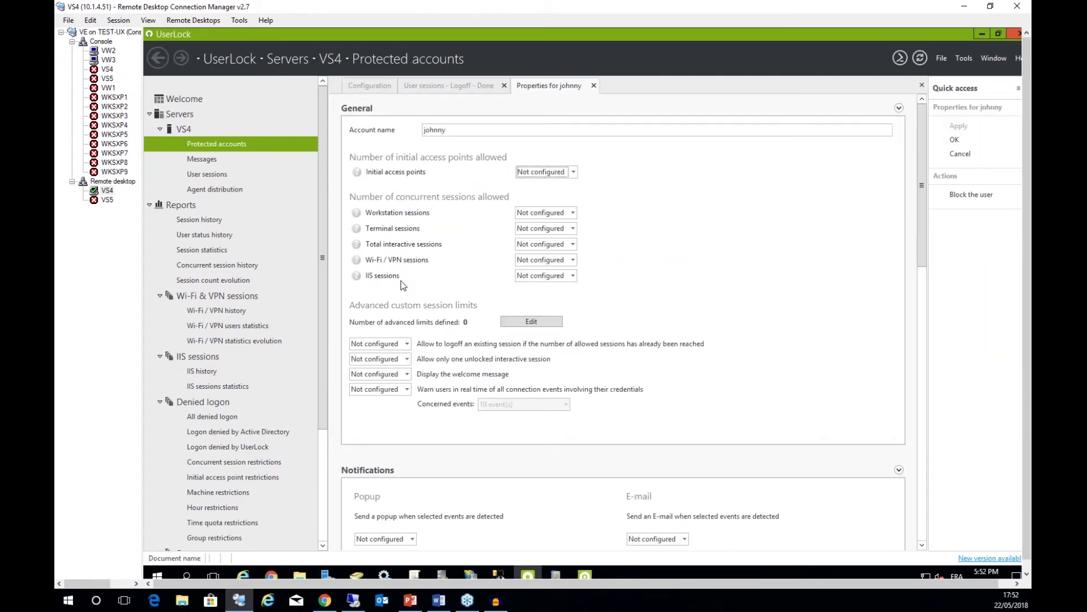
{"action": "left_click", "coordinate": [571, 214]}
{"action": "left_click", "coordinate": [563, 245]}
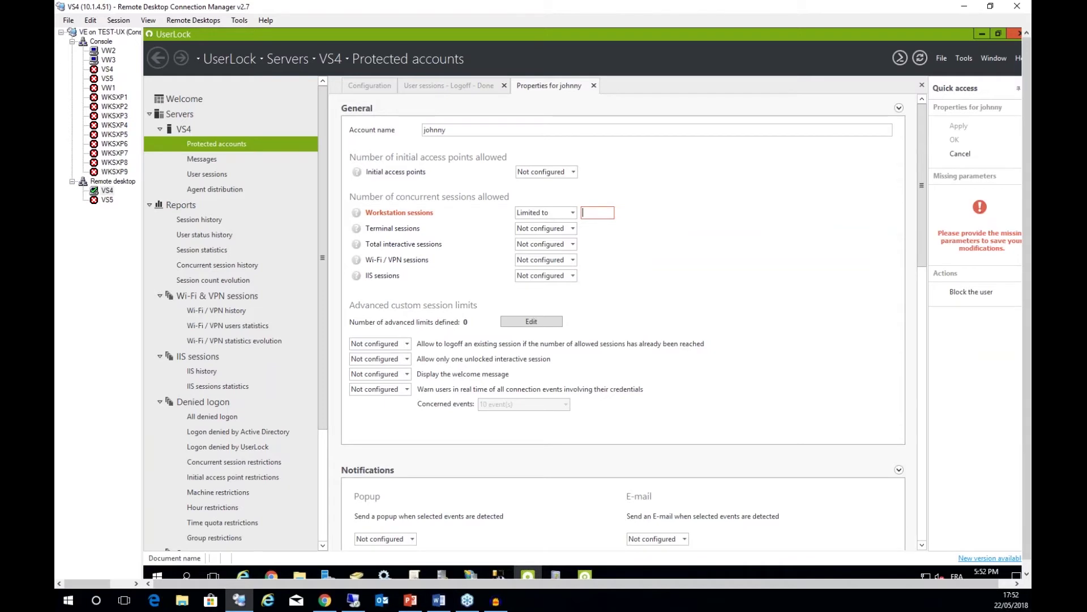
{"action": "type", "text": "1"}
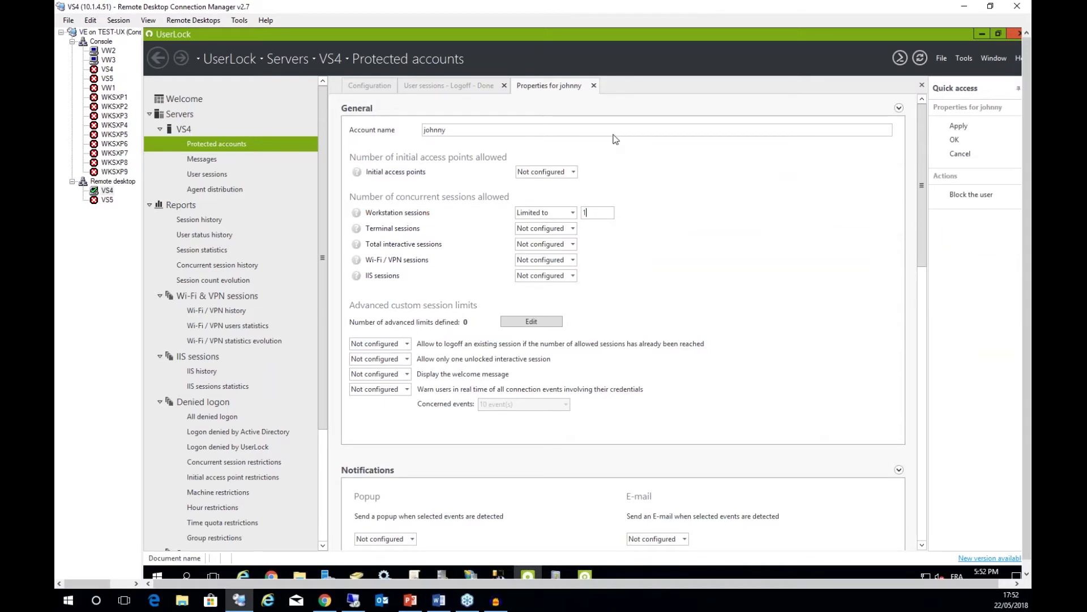
{"action": "left_click", "coordinate": [956, 141]}
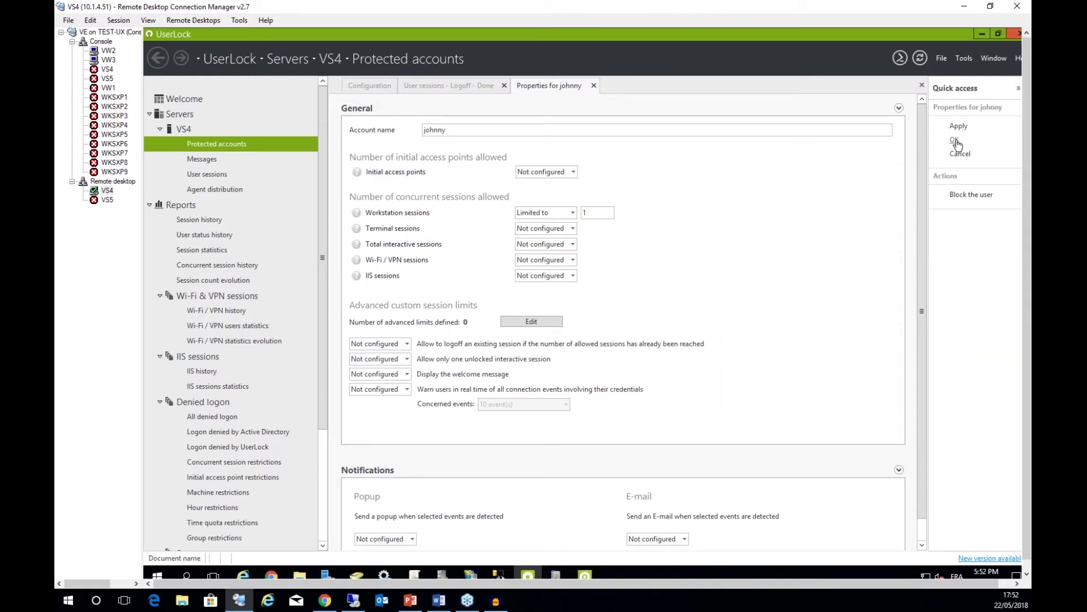
- Display the session history of the high-risk user in VS4's user sessions, review the logon events and close the report
{"action": "left_click", "coordinate": [216, 176]}
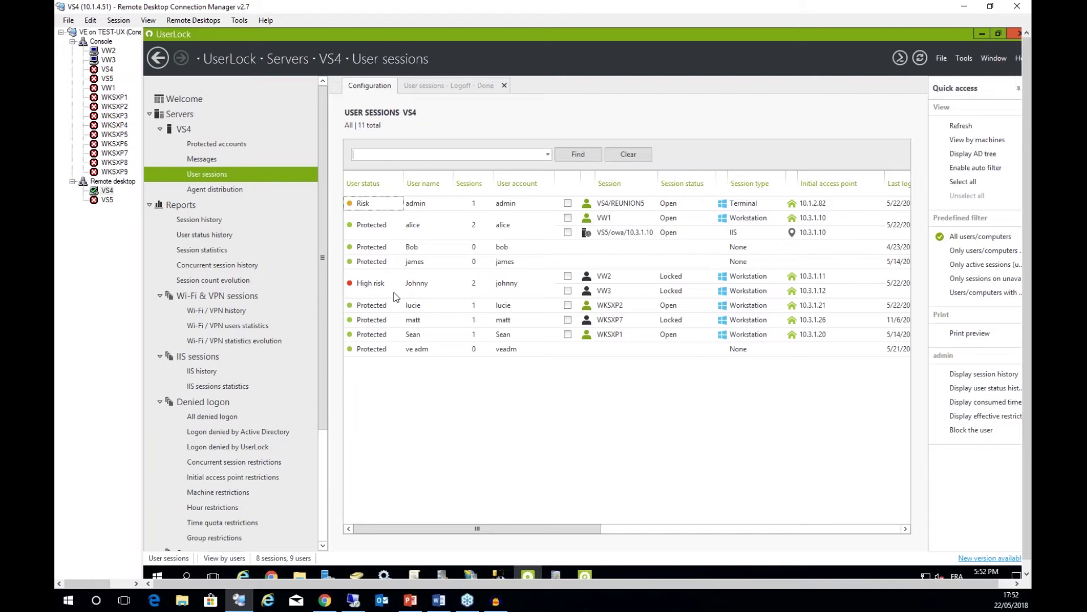
{"action": "left_click", "coordinate": [374, 288]}
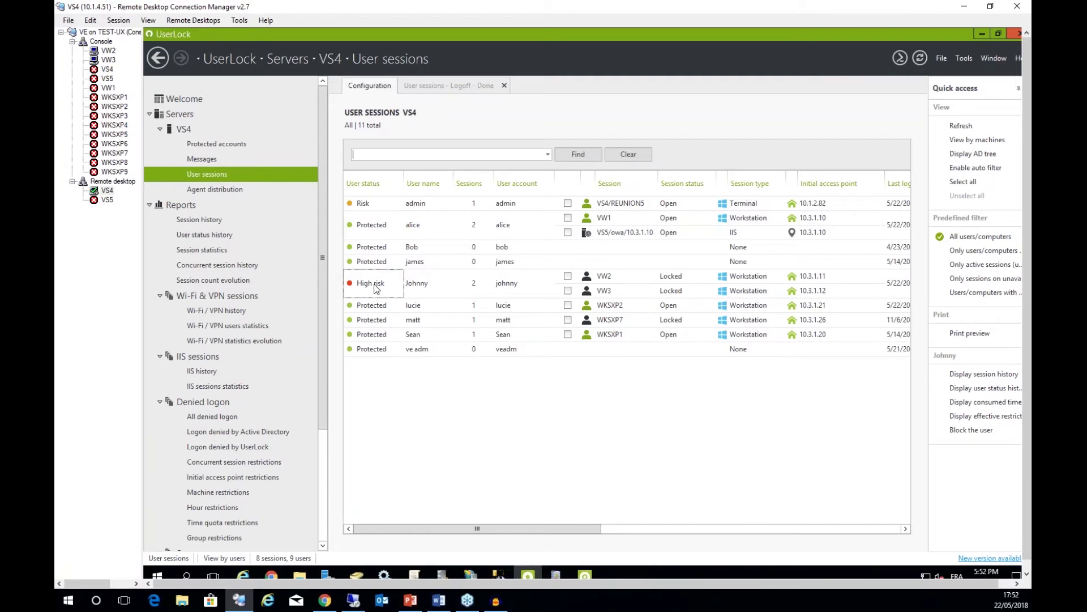
{"action": "right_click", "coordinate": [374, 288]}
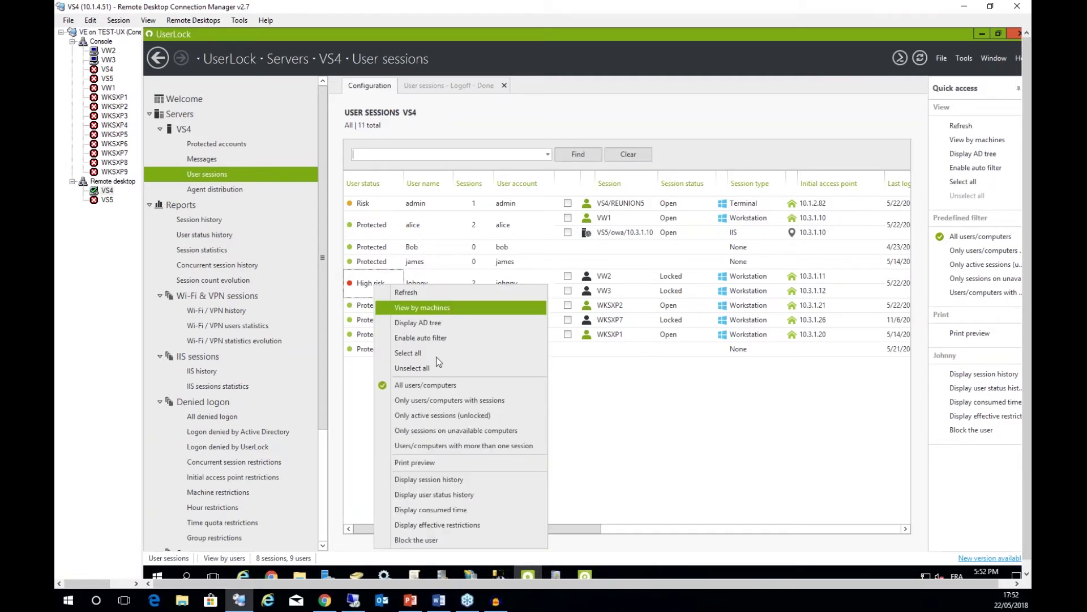
{"action": "left_click", "coordinate": [440, 481]}
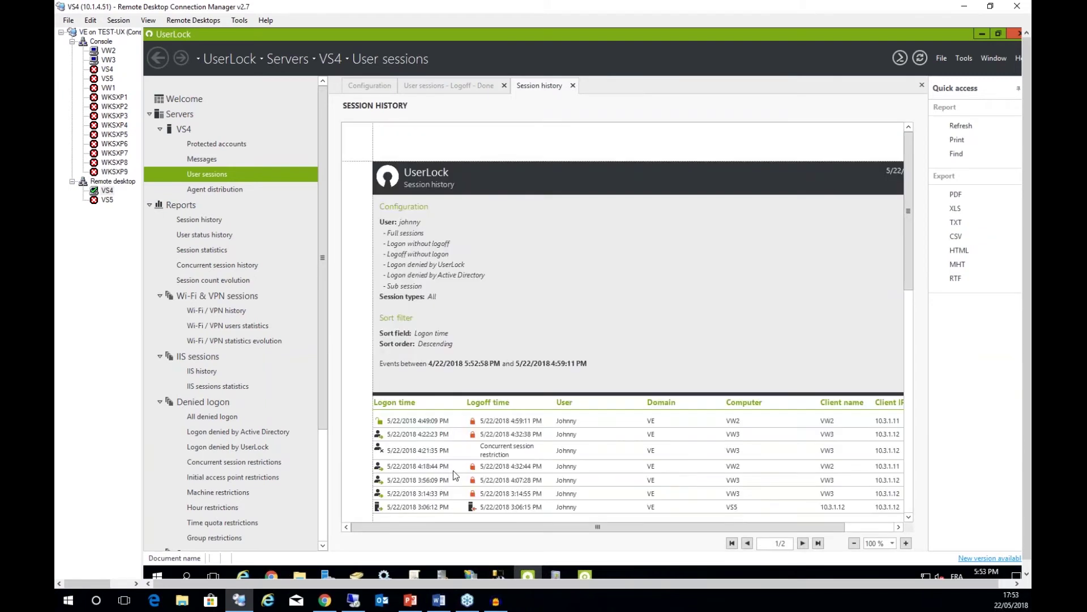
{"action": "scroll", "coordinate": [468, 464], "scroll_direction": "down", "scroll_amount": 1}
{"action": "scroll", "coordinate": [468, 464], "scroll_direction": "down", "scroll_amount": 1}
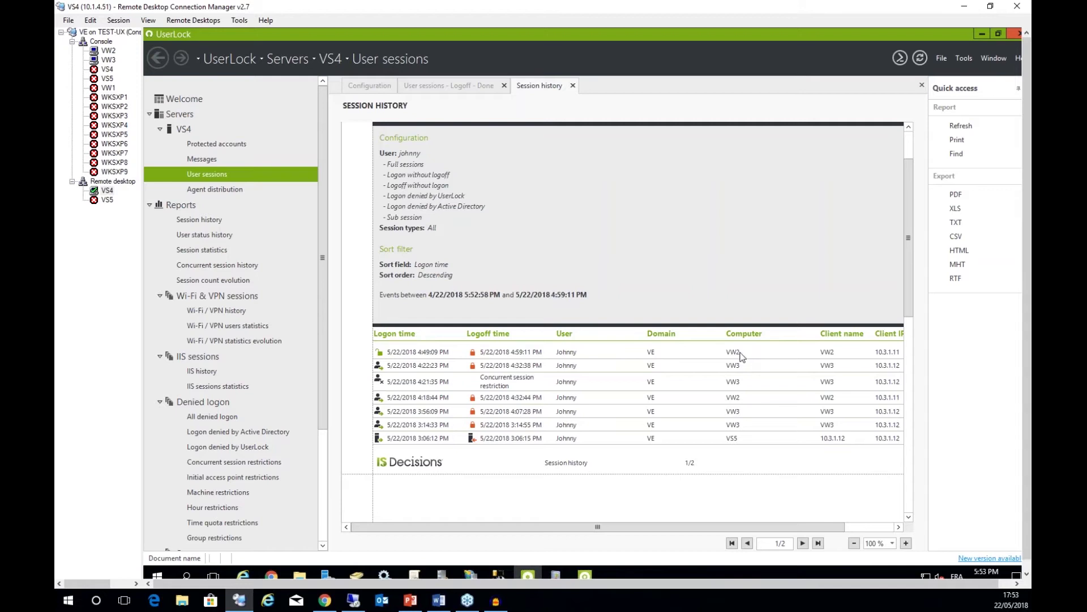
{"action": "left_click", "coordinate": [573, 86]}
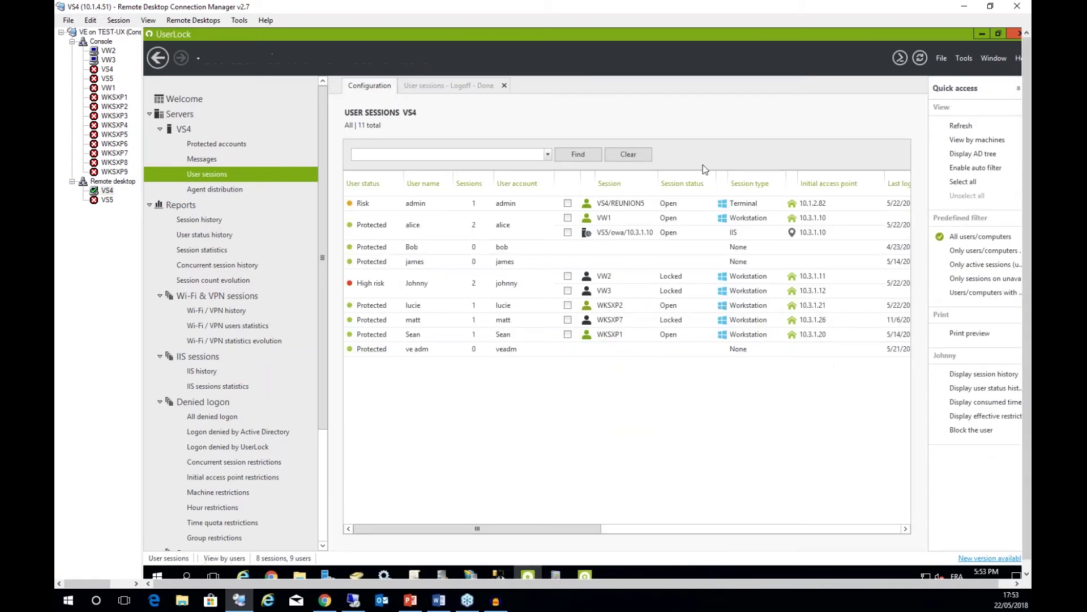
- View the sessions by machines, review the session history of computer VS5, and return to the view by users
{"action": "left_click", "coordinate": [962, 141]}
{"action": "left_click", "coordinate": [395, 220]}
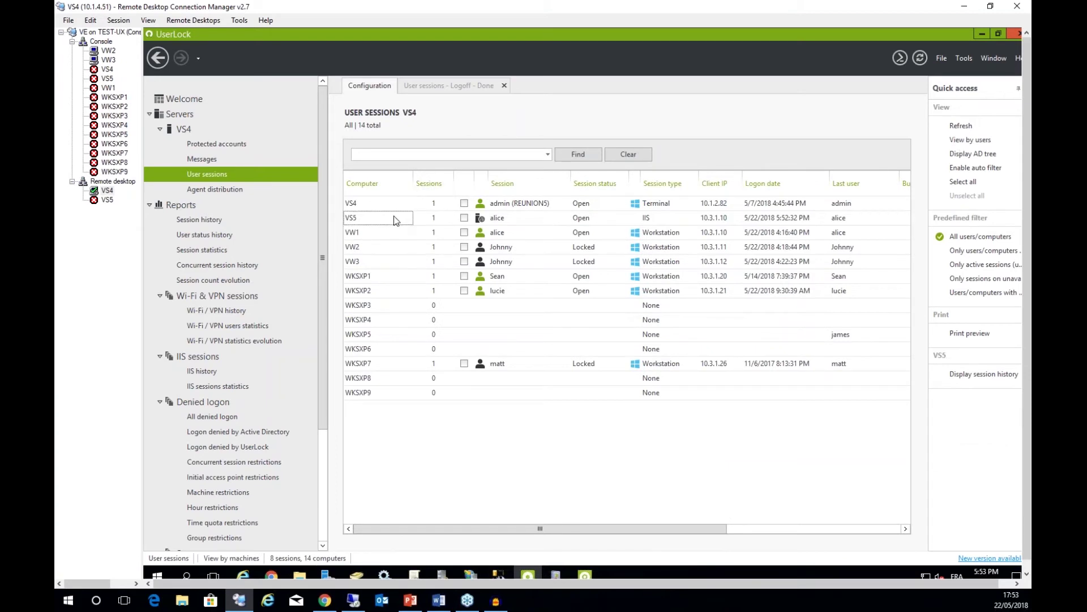
{"action": "right_click", "coordinate": [395, 220]}
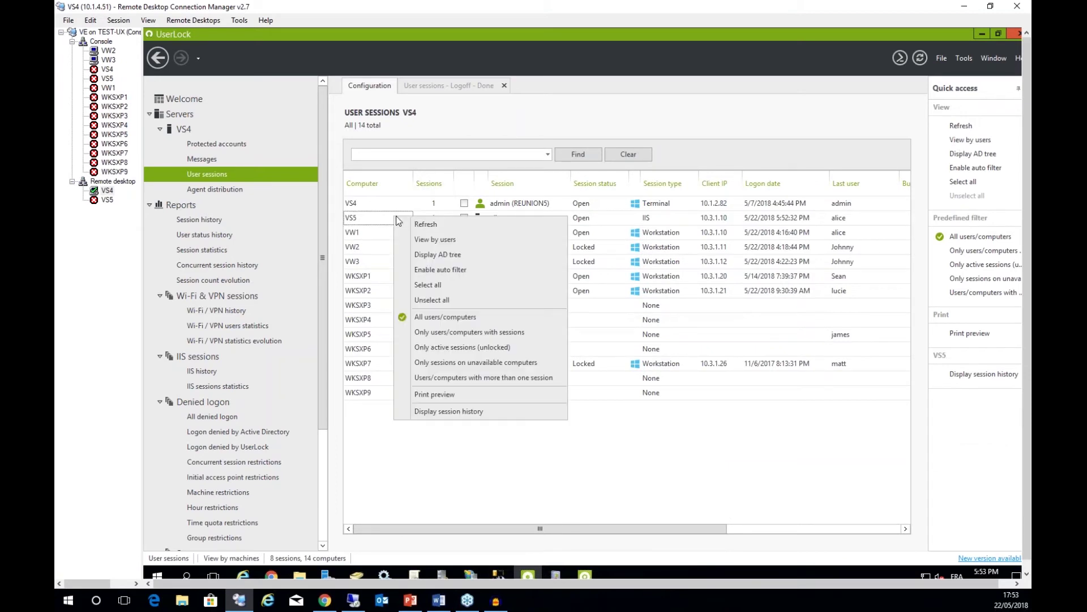
{"action": "left_click", "coordinate": [454, 410]}
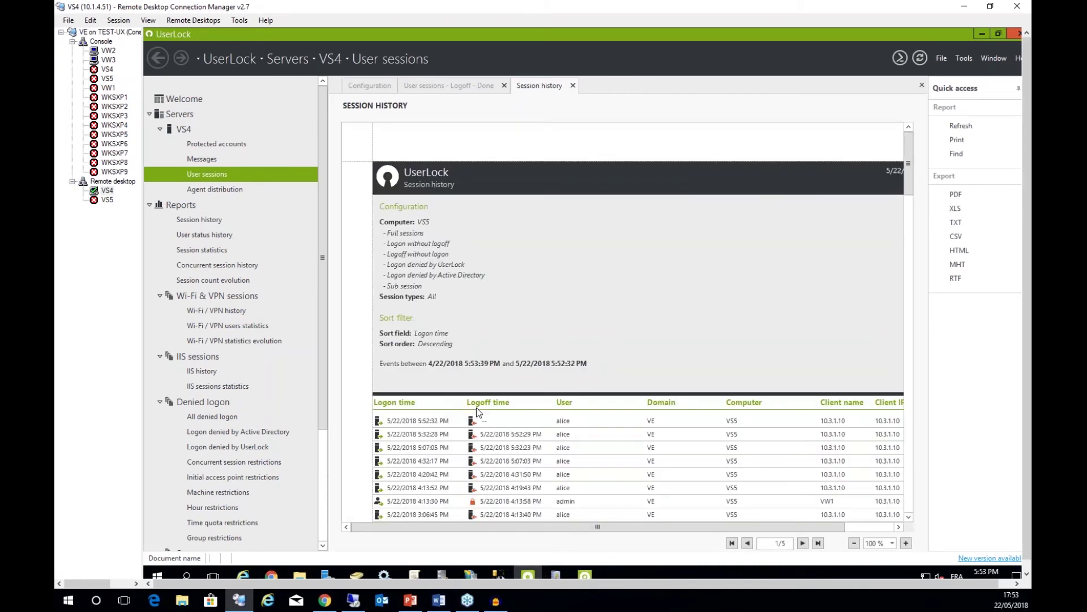
{"action": "scroll", "coordinate": [477, 407], "scroll_direction": "down", "scroll_amount": 5}
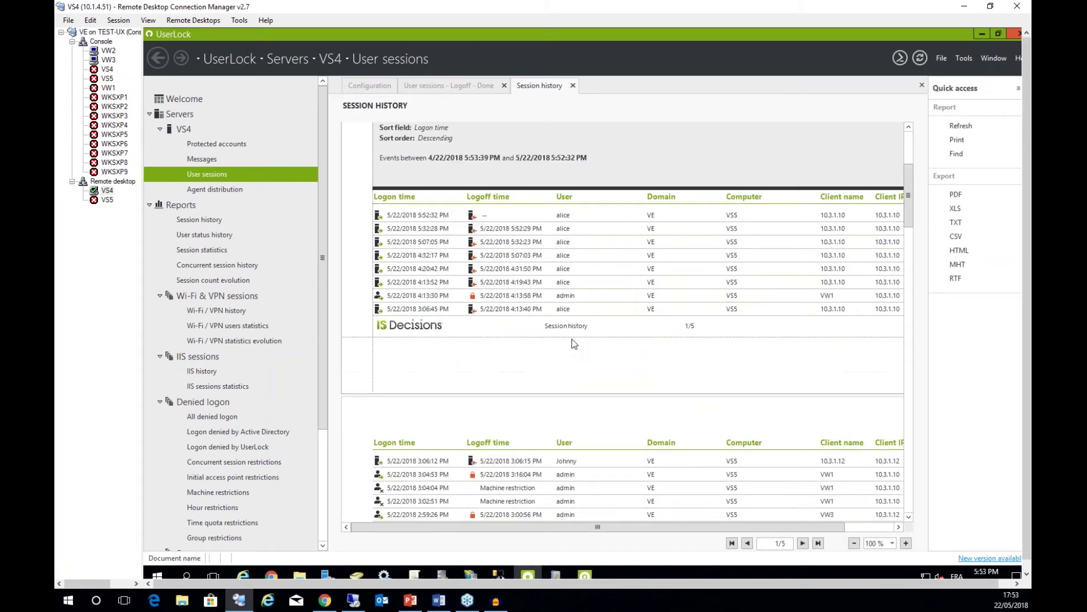
{"action": "scroll", "coordinate": [573, 343], "scroll_direction": "down", "scroll_amount": 2}
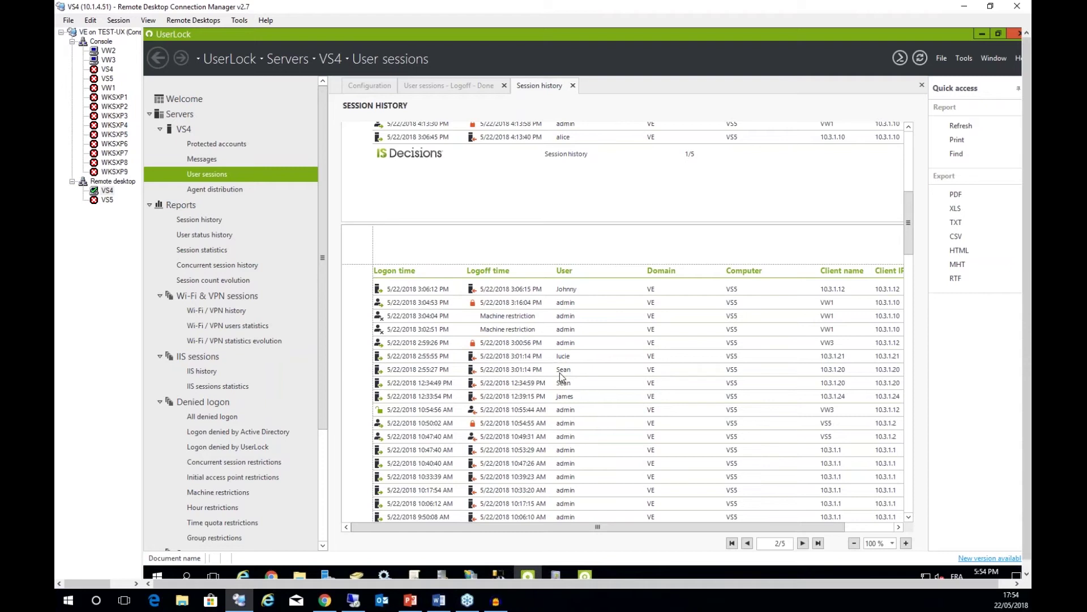
{"action": "left_click", "coordinate": [573, 87]}
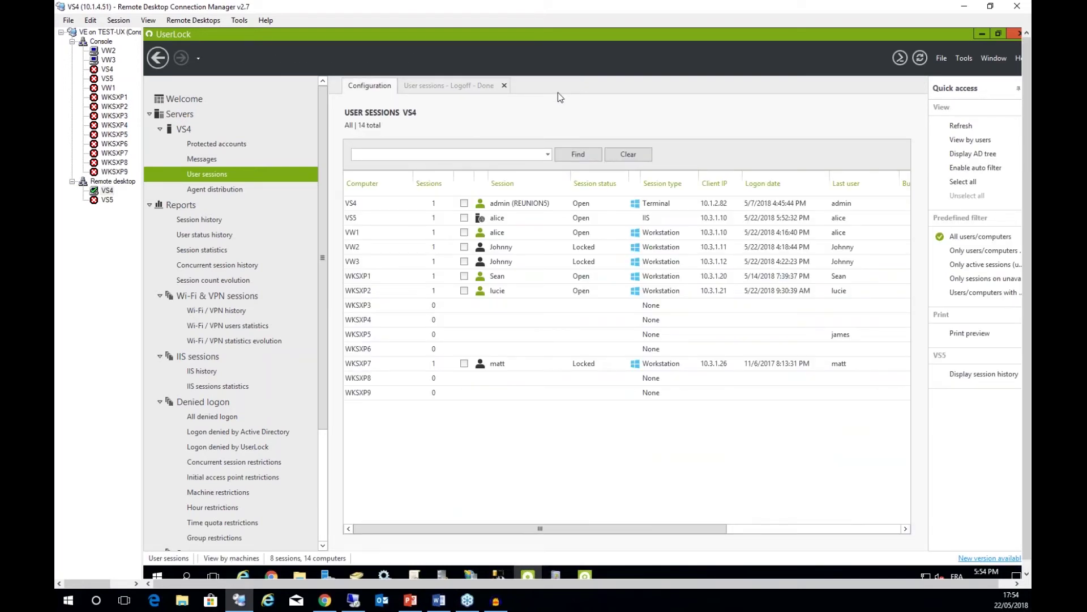
{"action": "left_click", "coordinate": [942, 141]}
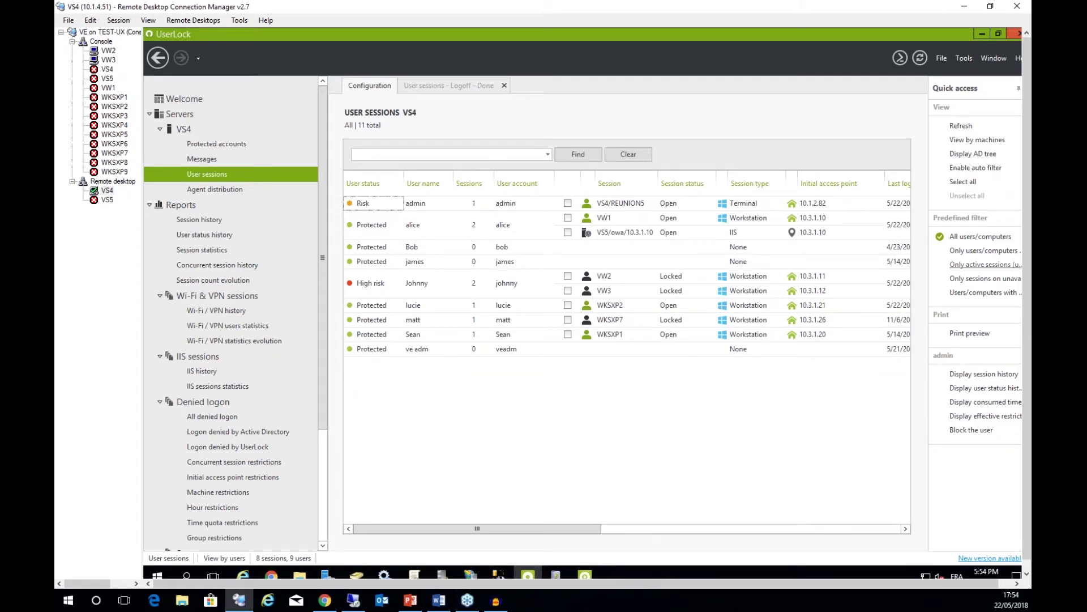
- Dismiss the credential warning about the terminal logon and refresh the user sessions list
{"action": "key", "text": "alt+Tab"}
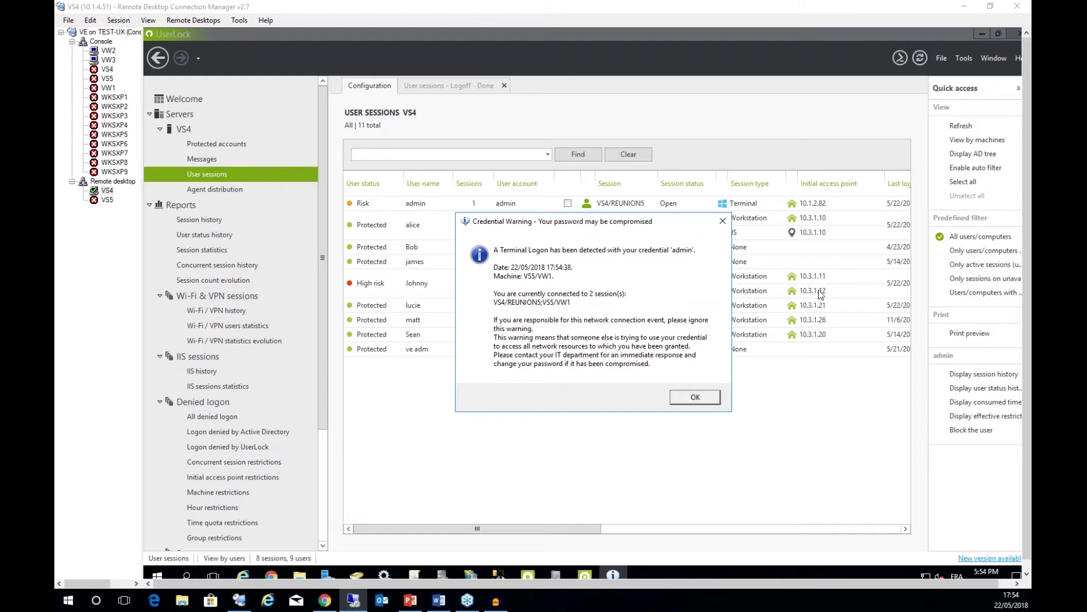
{"action": "left_click", "coordinate": [696, 397]}
{"action": "left_click", "coordinate": [969, 129]}
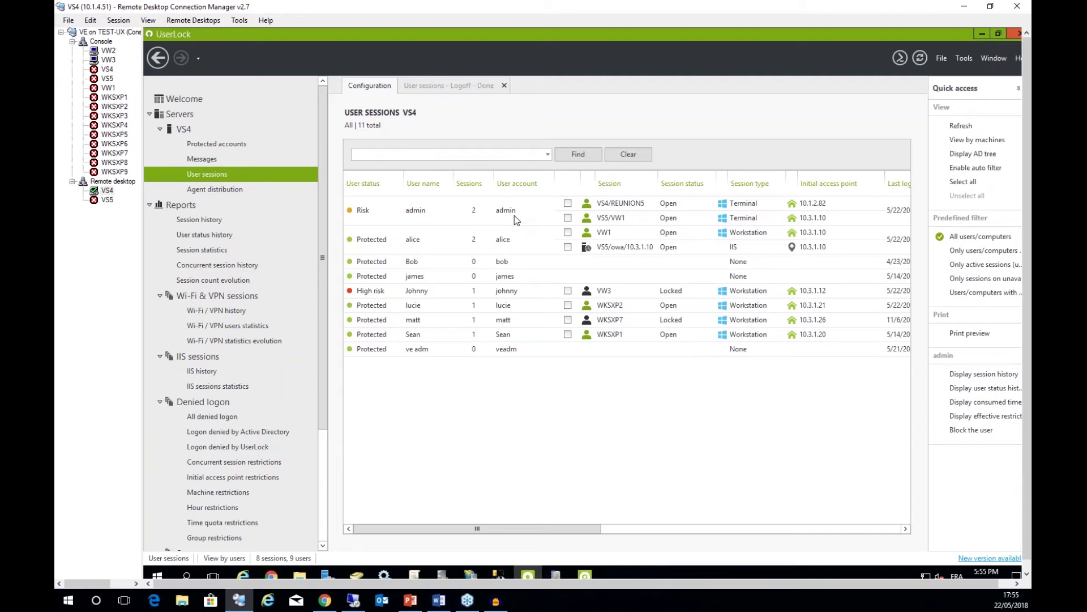
- In the UserLock web console, block the user with sessions on VW1 and VS5/owa, choosing to close existing sessions
{"action": "left_click", "coordinate": [273, 576]}
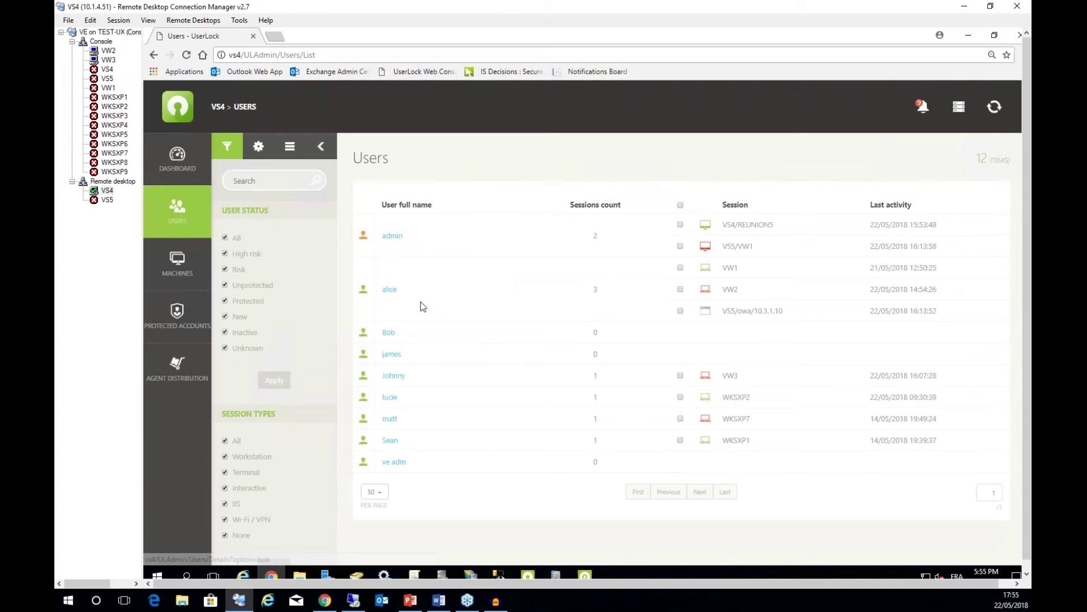
{"action": "left_click", "coordinate": [390, 289]}
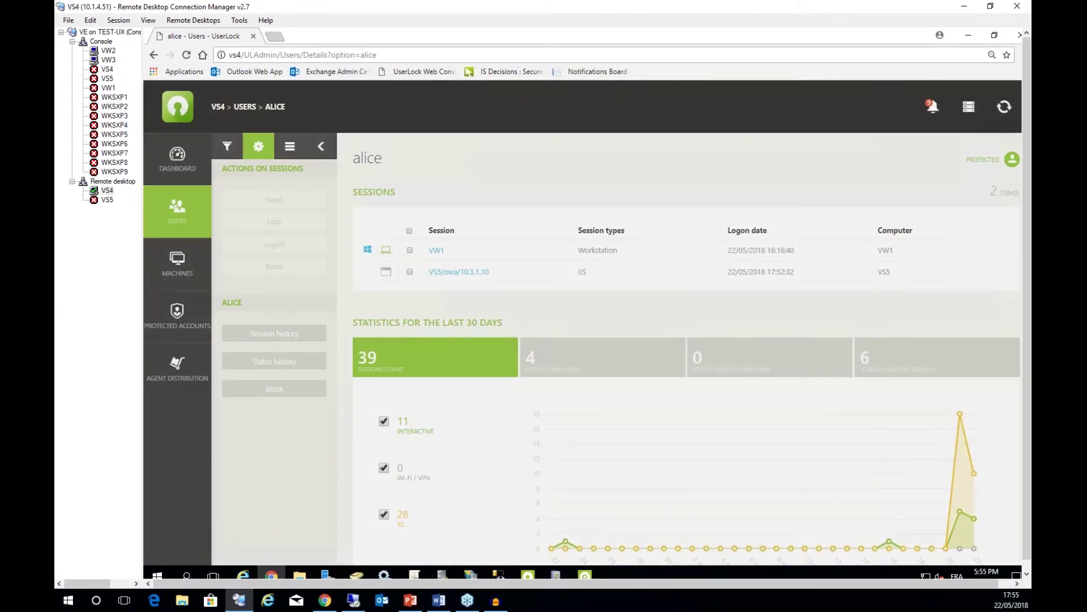
{"action": "left_click", "coordinate": [293, 390]}
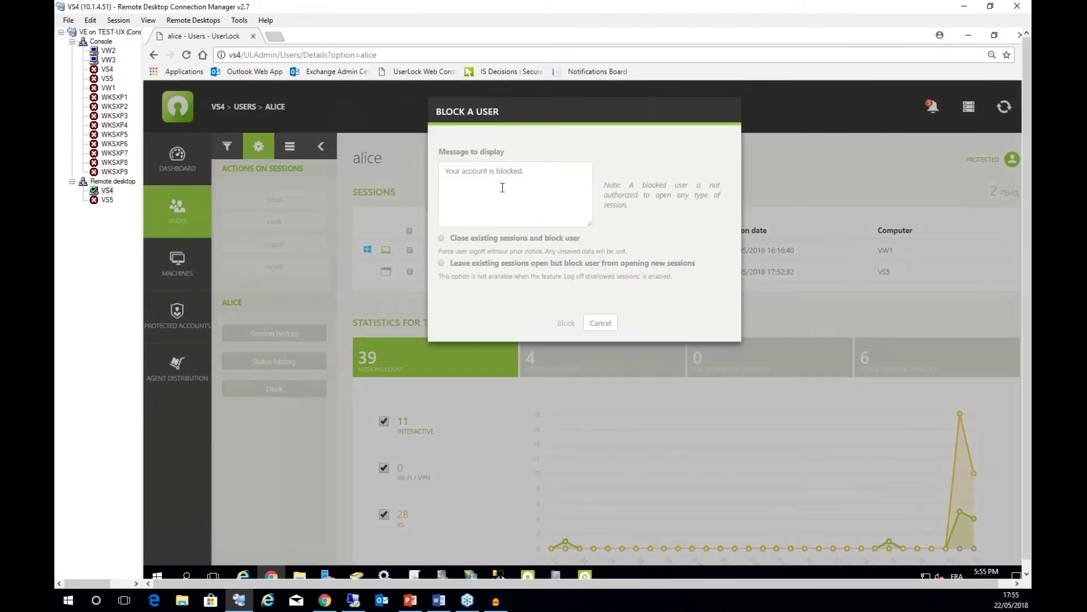
{"action": "left_click", "coordinate": [466, 238]}
{"action": "left_click", "coordinate": [566, 324]}
{"action": "left_click", "coordinate": [578, 322]}
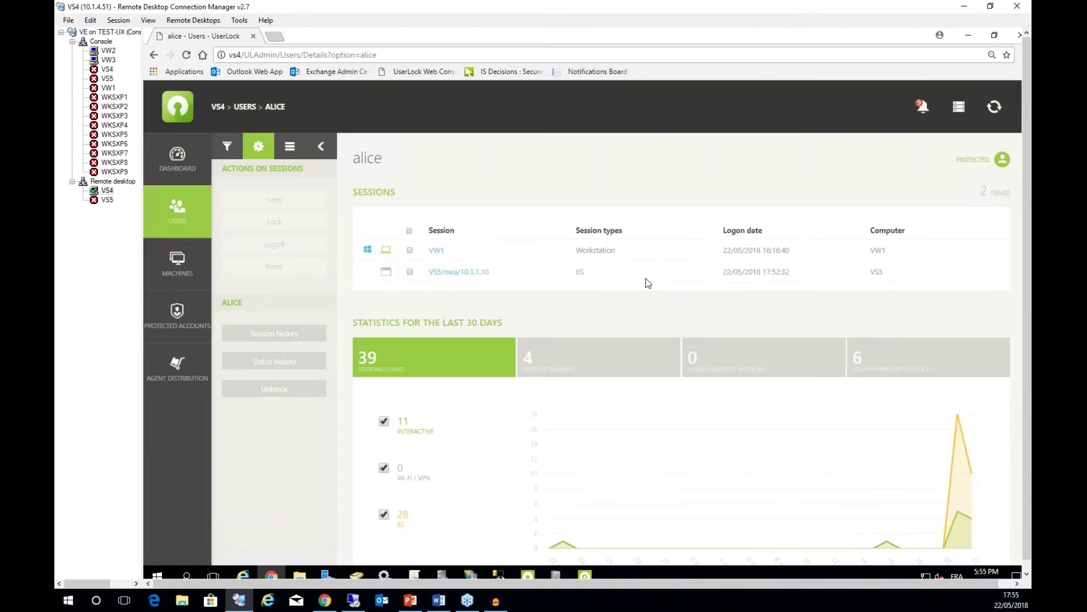
- Switch back to the UserLock desktop console and select the VW3, WKSXP2 and WKSXP7 sessions
{"action": "left_click", "coordinate": [531, 573]}
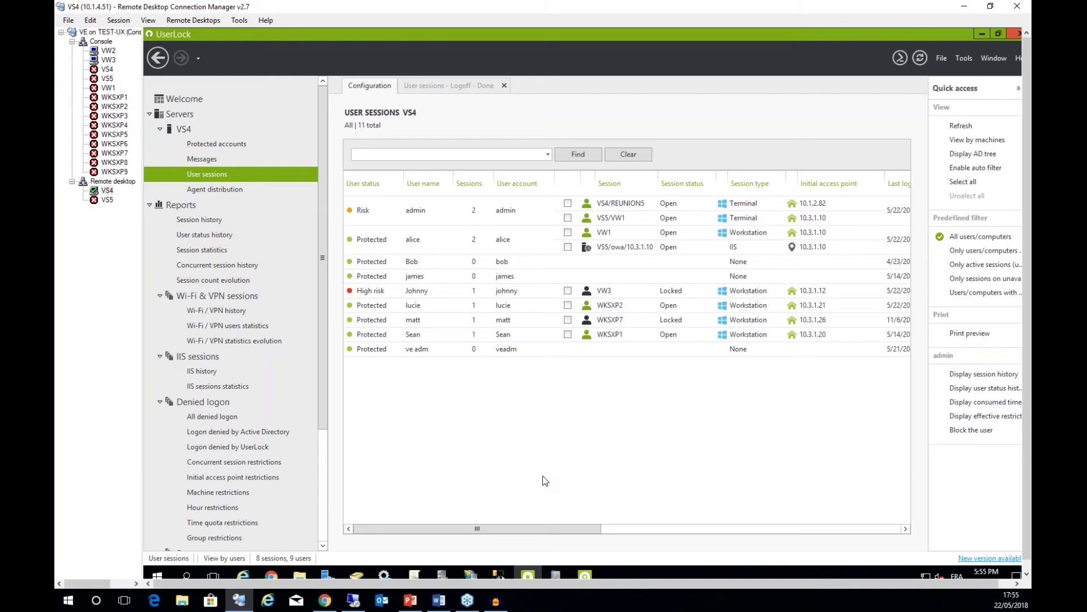
{"action": "left_click", "coordinate": [568, 291]}
{"action": "left_click", "coordinate": [567, 305]}
{"action": "left_click", "coordinate": [568, 320]}
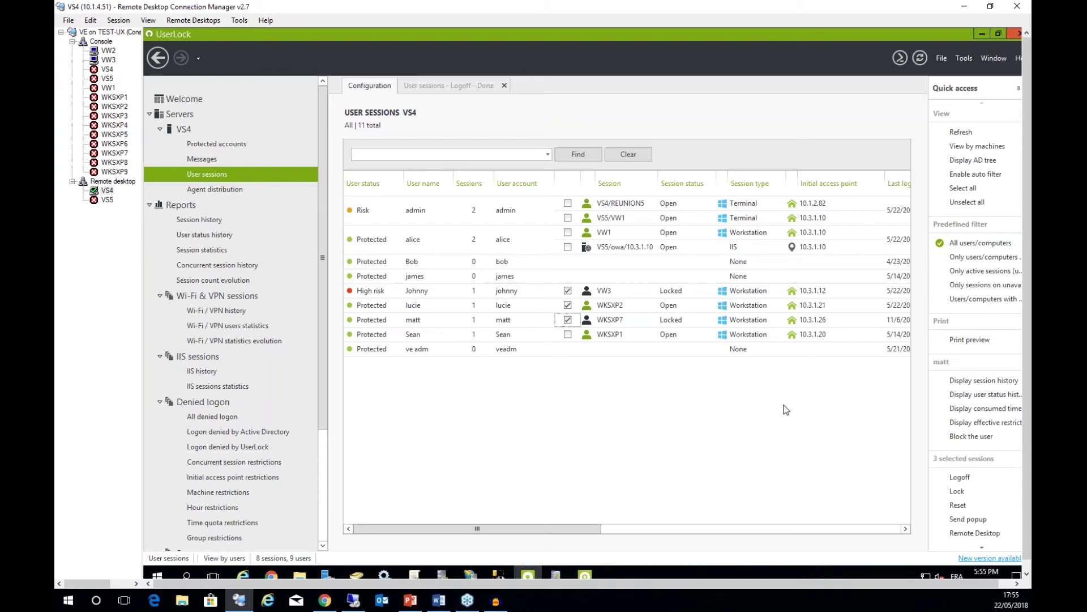